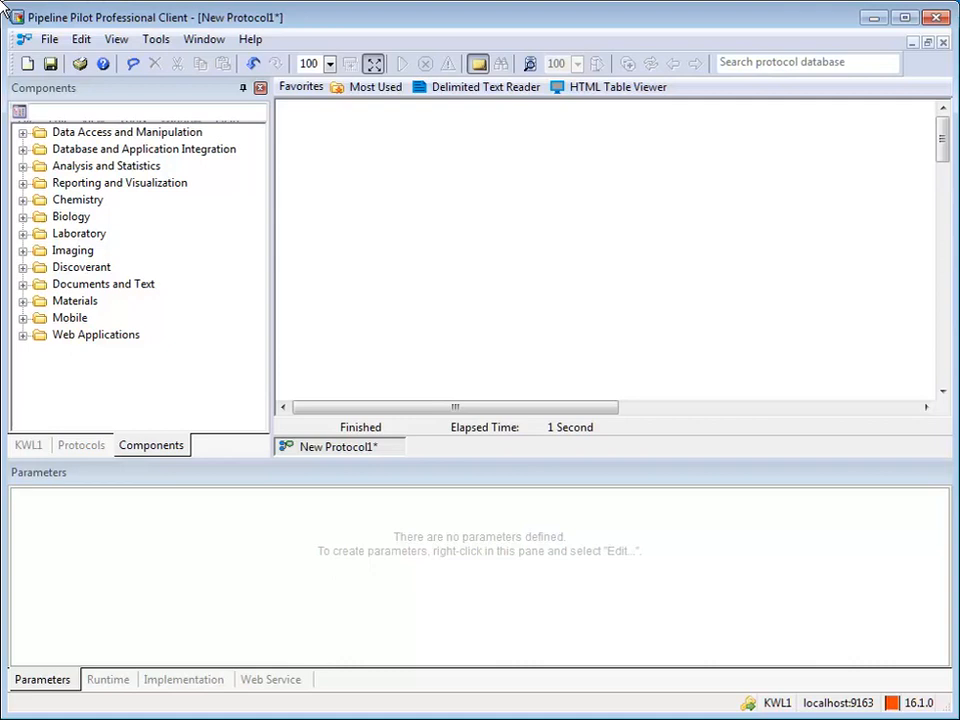
Expand Data Access and Manipulation, then Data Manipulators, in the Components tree
left_click(23, 133)
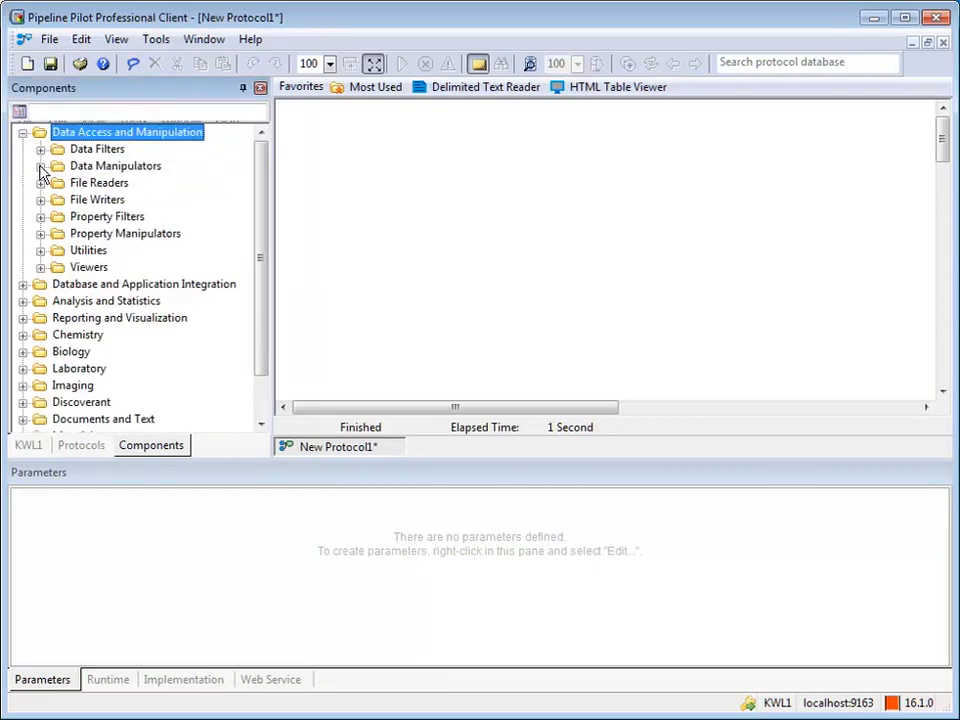
left_click(40, 167)
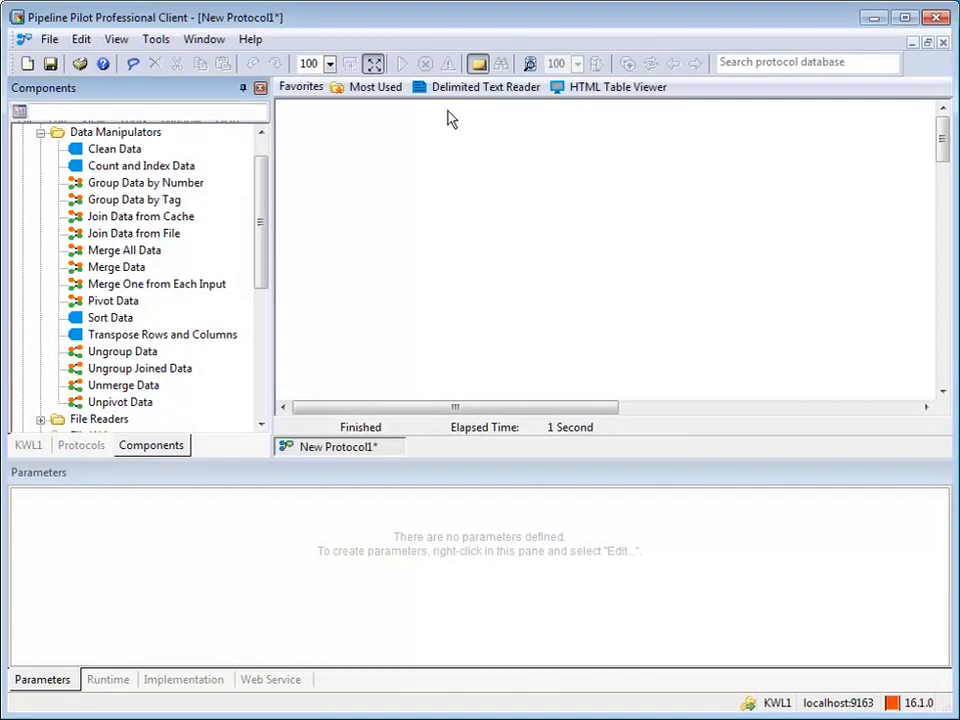
Add a Delimited Text Reader sourcing Assay1.txt and preview its Keep Properties columns
left_click(462, 90)
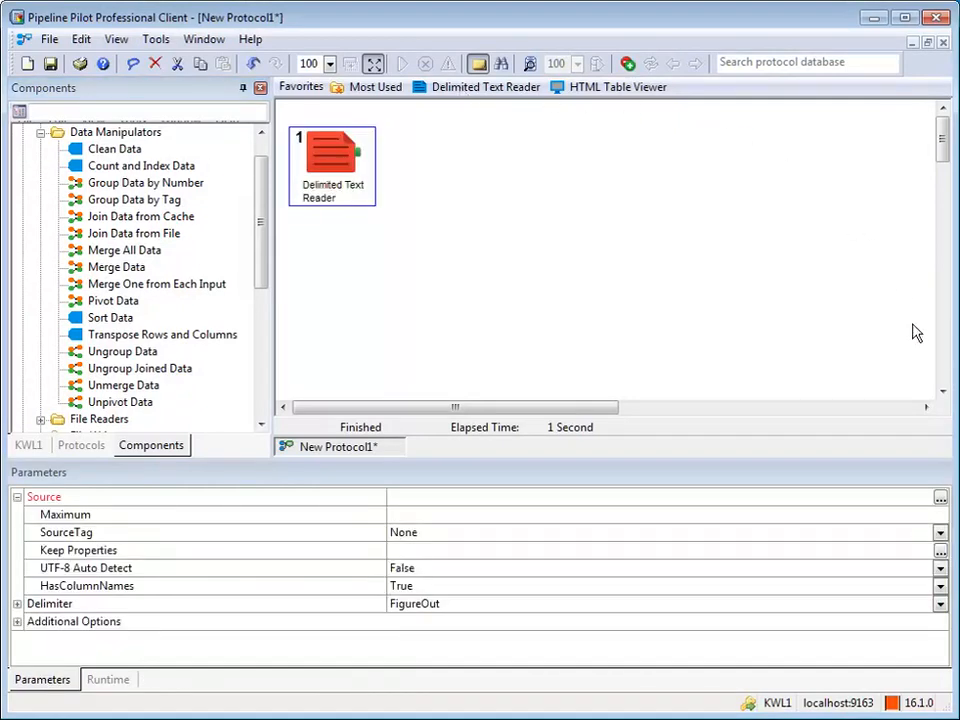
left_click(940, 499)
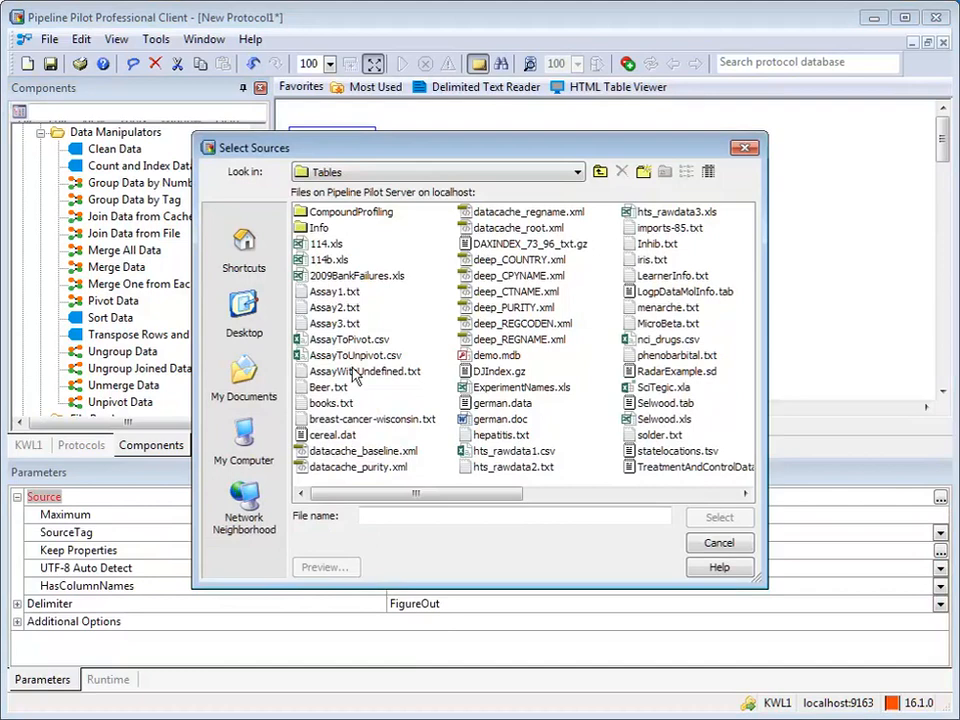
left_click(334, 291)
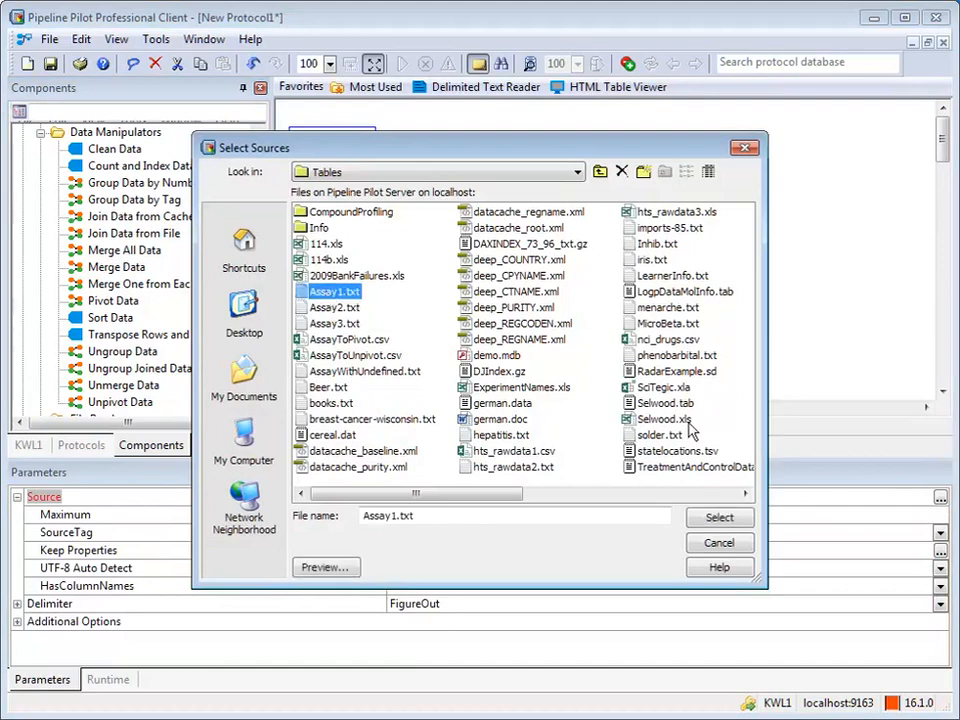
left_click(716, 522)
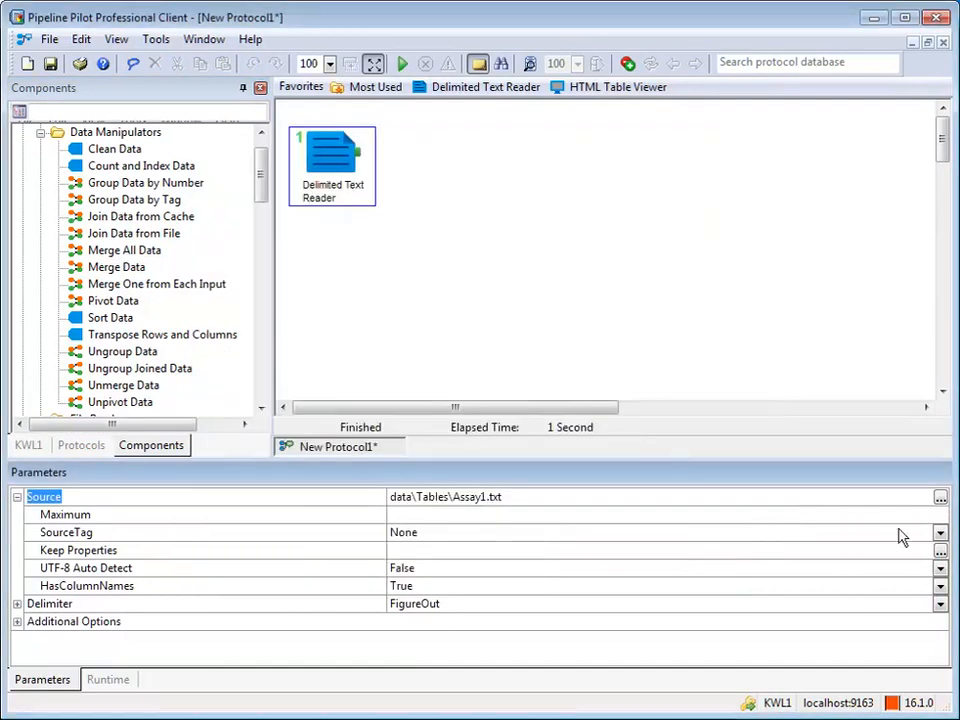
left_click(940, 552)
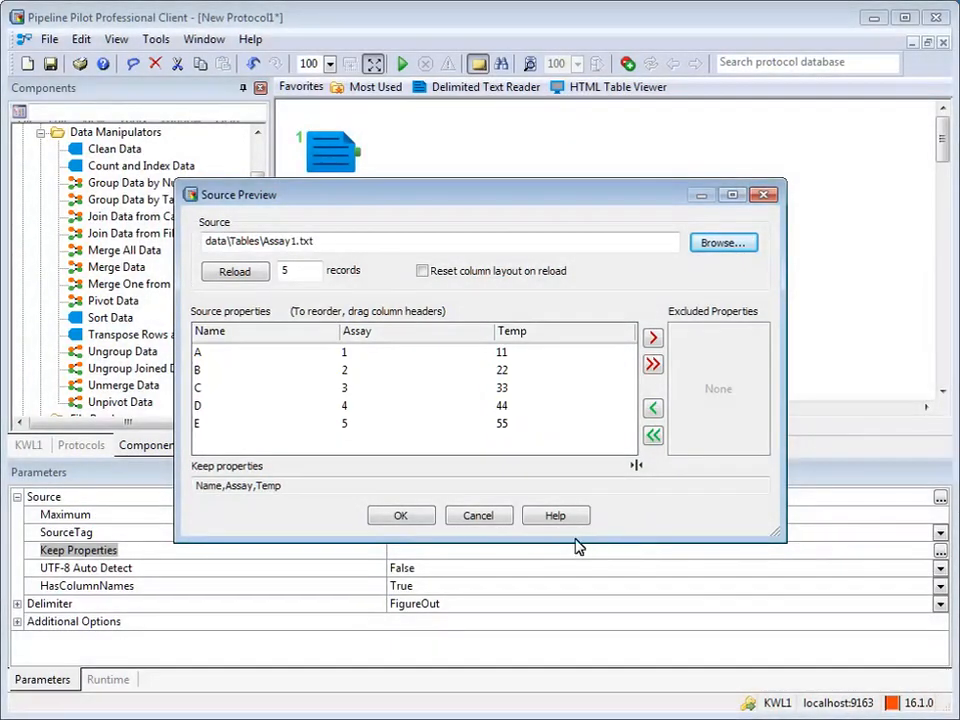
left_click(478, 516)
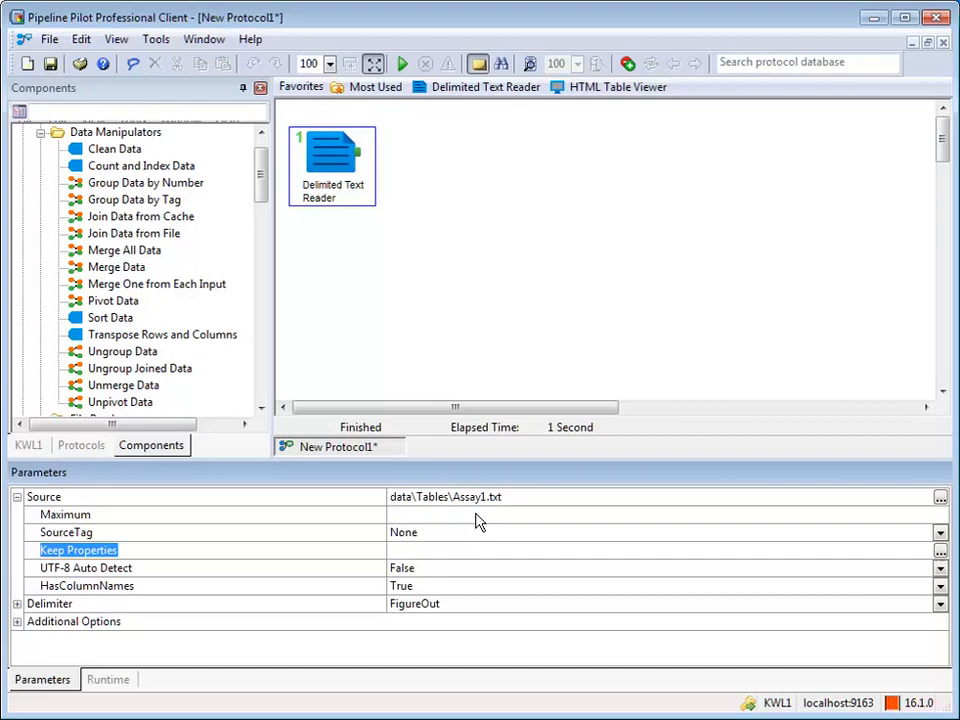
Add a Join Data from File step after the reader with Name as its join key
double_click(155, 236)
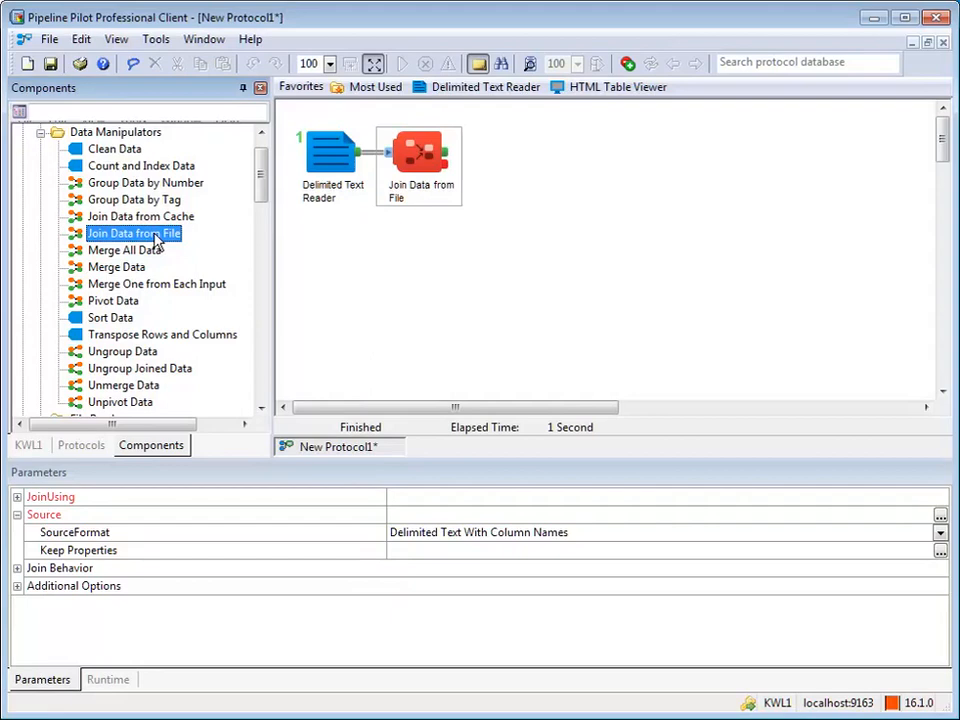
left_click(400, 497)
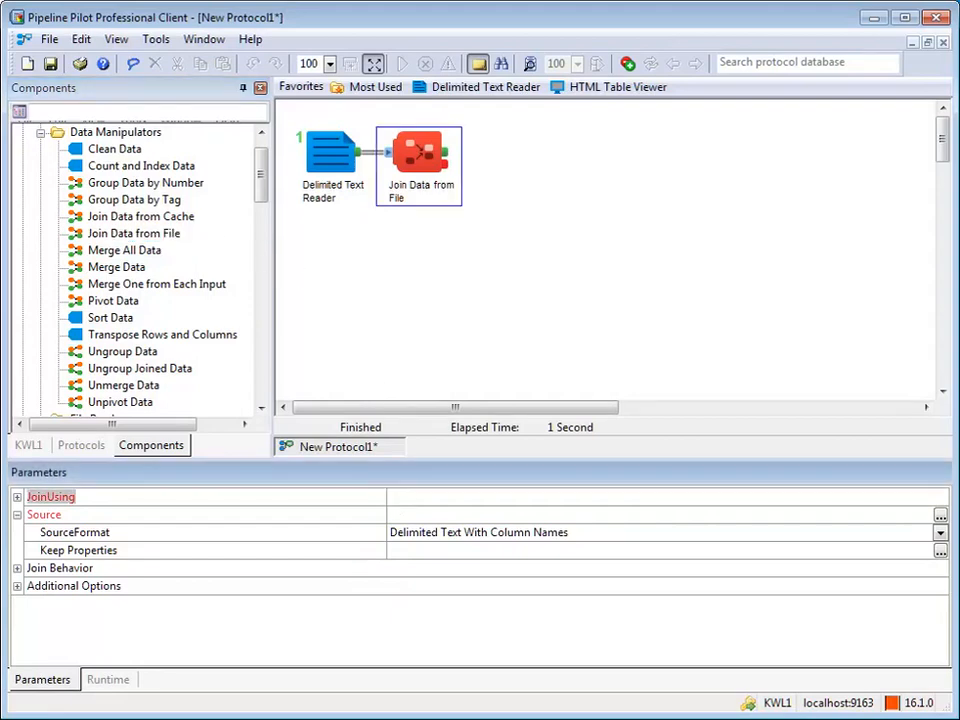
type("Name")
key("Return")
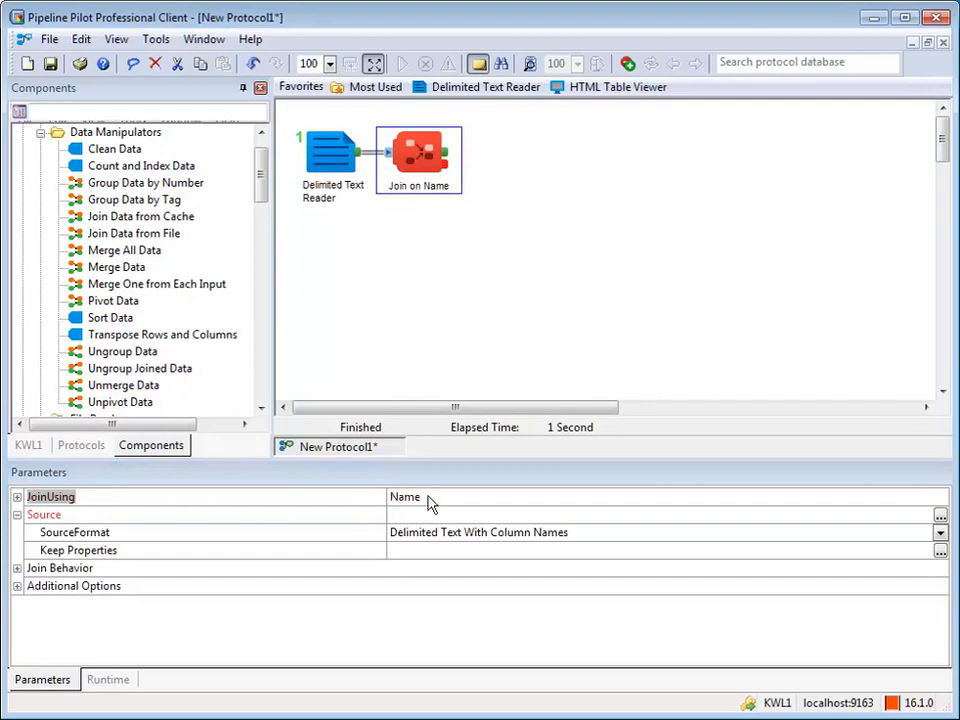
Set Join on Name's source to AssayToPivot.csv and preview its columns
left_click(940, 515)
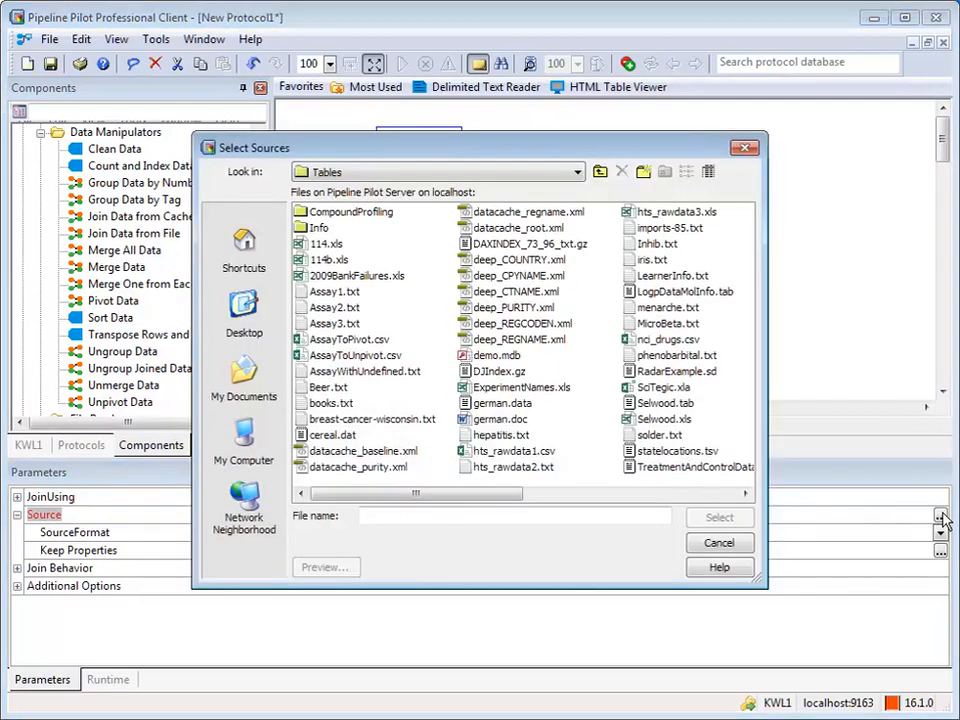
left_click(340, 341)
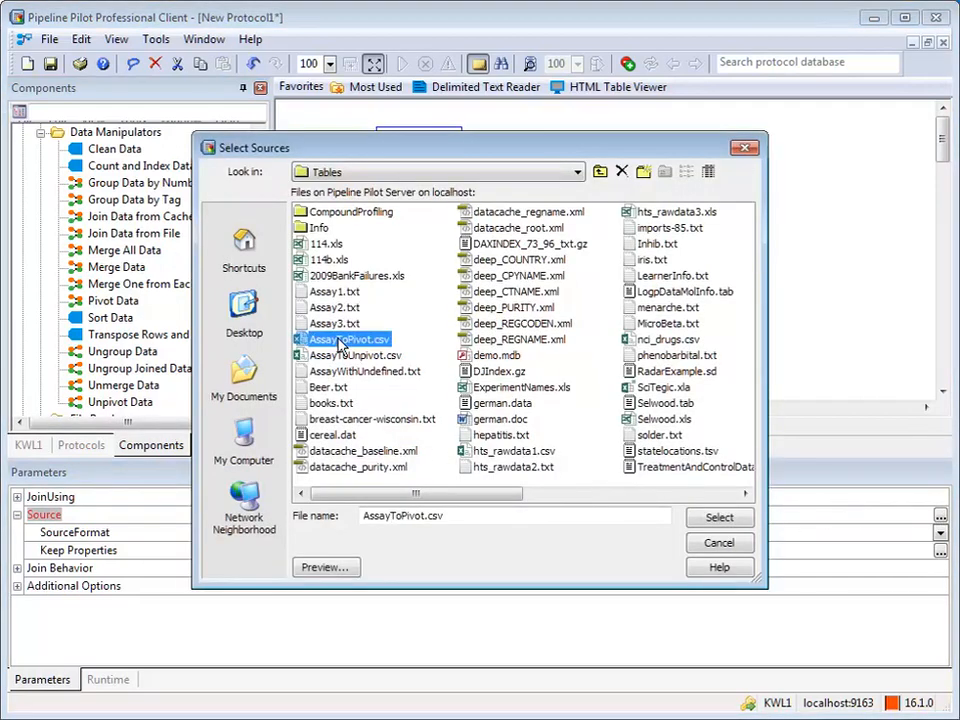
left_click(716, 518)
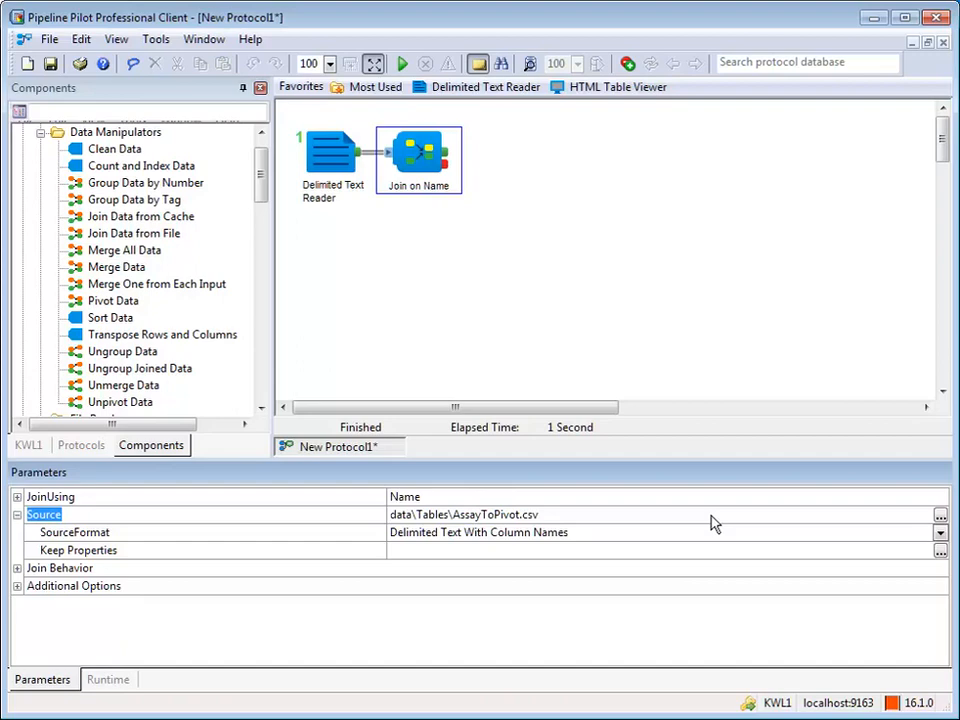
left_click(940, 551)
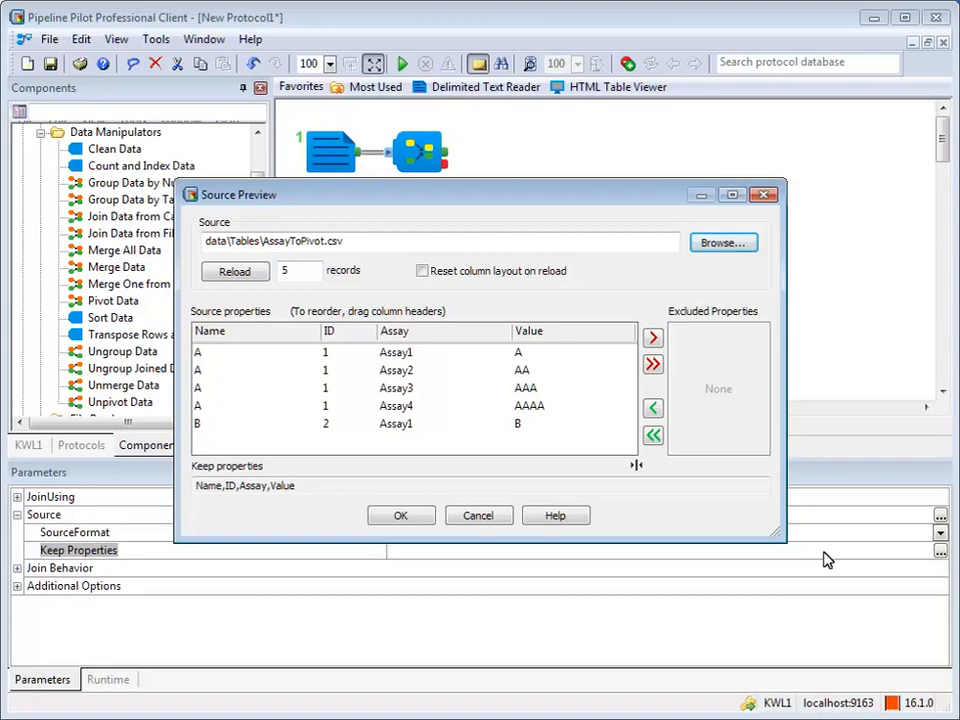
left_click(480, 520)
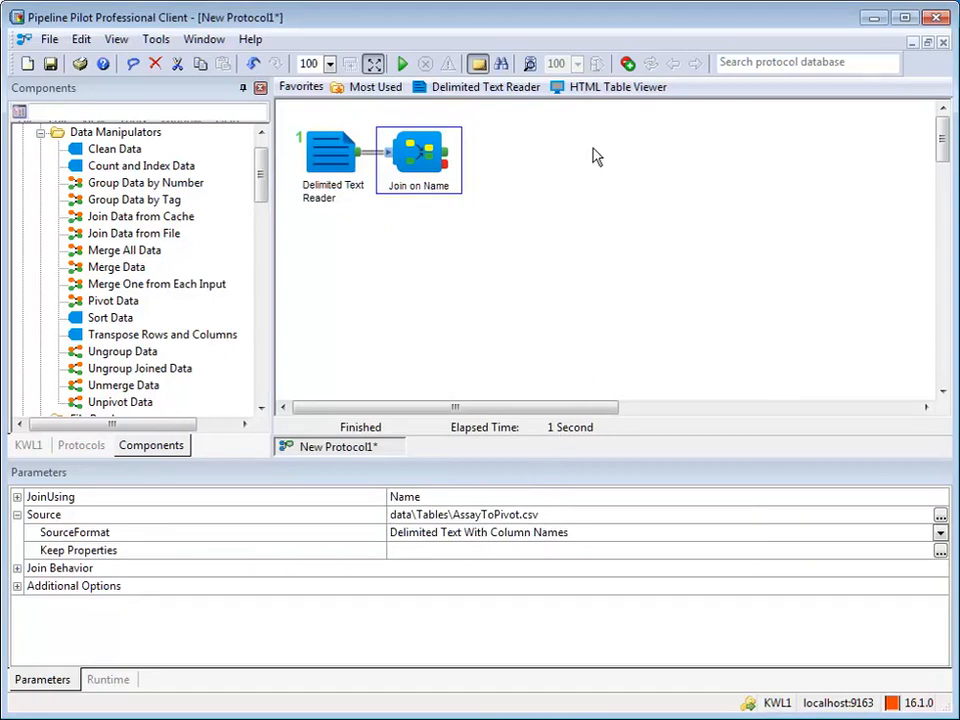
Add an HTML Table Viewer after Join on Name and run the protocol
left_click(594, 90)
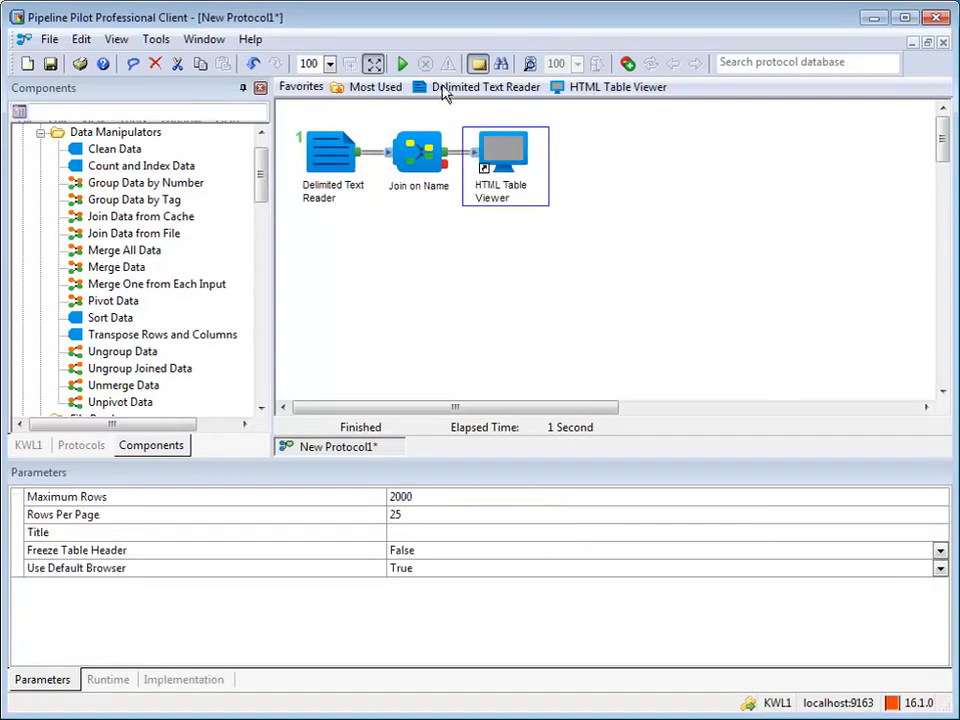
left_click(402, 64)
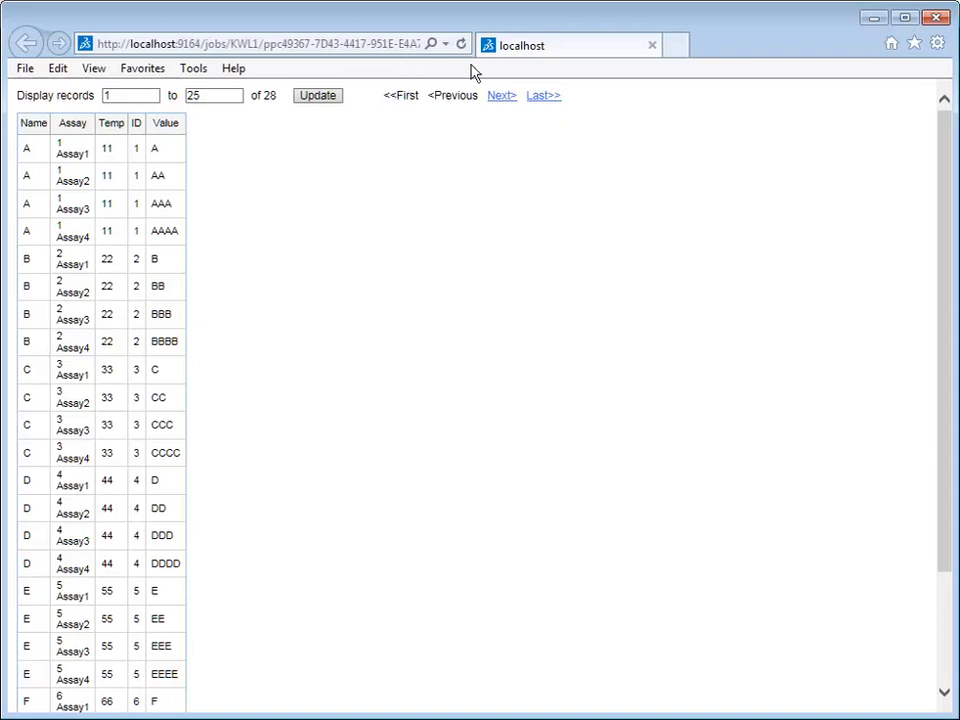
Close the 28-record browser results table to return to the protocol
left_click(936, 18)
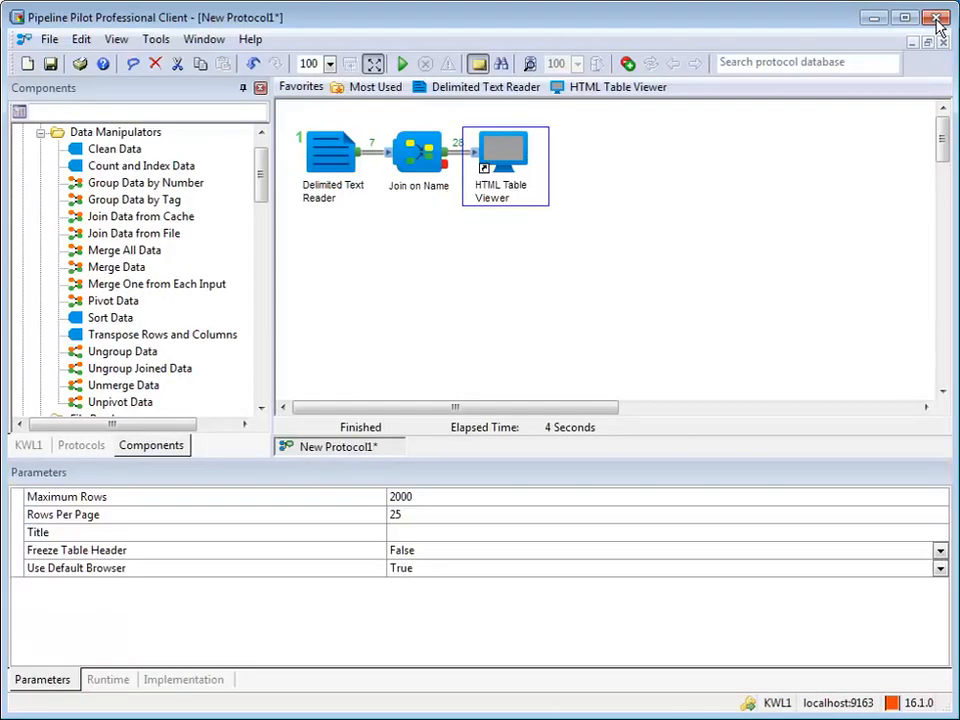
Expand Join on Name's Join Behavior and review WhenJoiningOnto, keeping AppendOrCreate
left_click(410, 172)
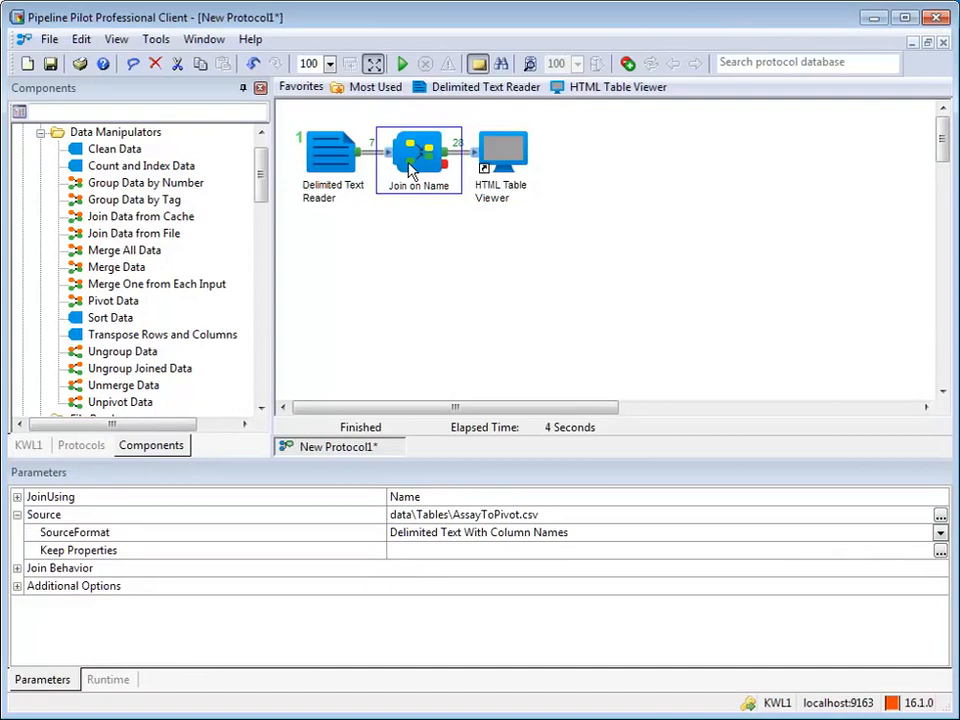
left_click(17, 569)
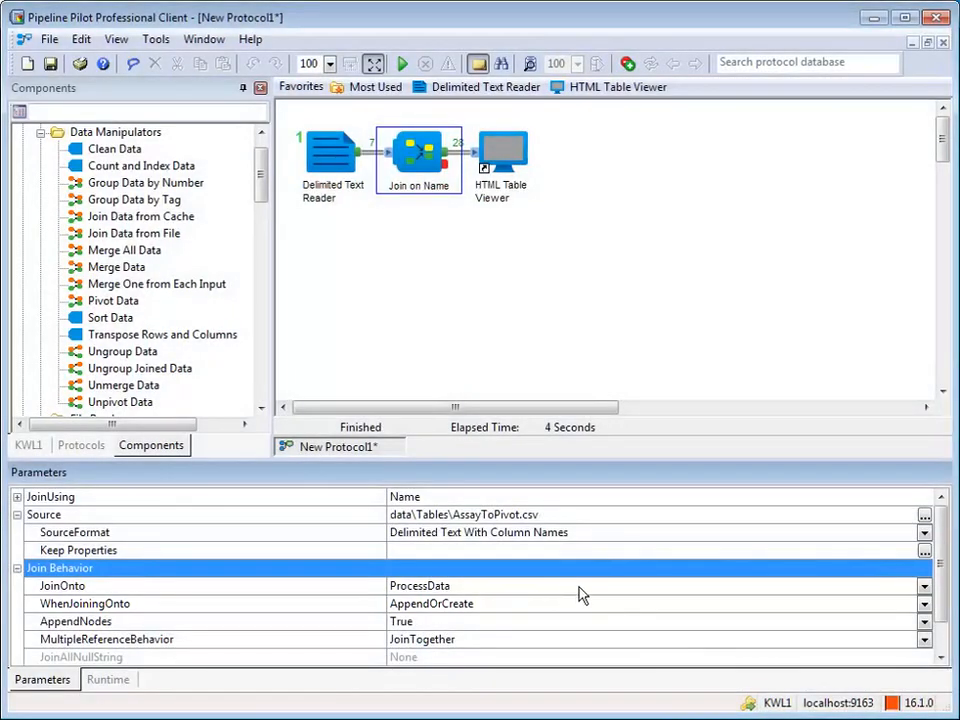
left_click(623, 608)
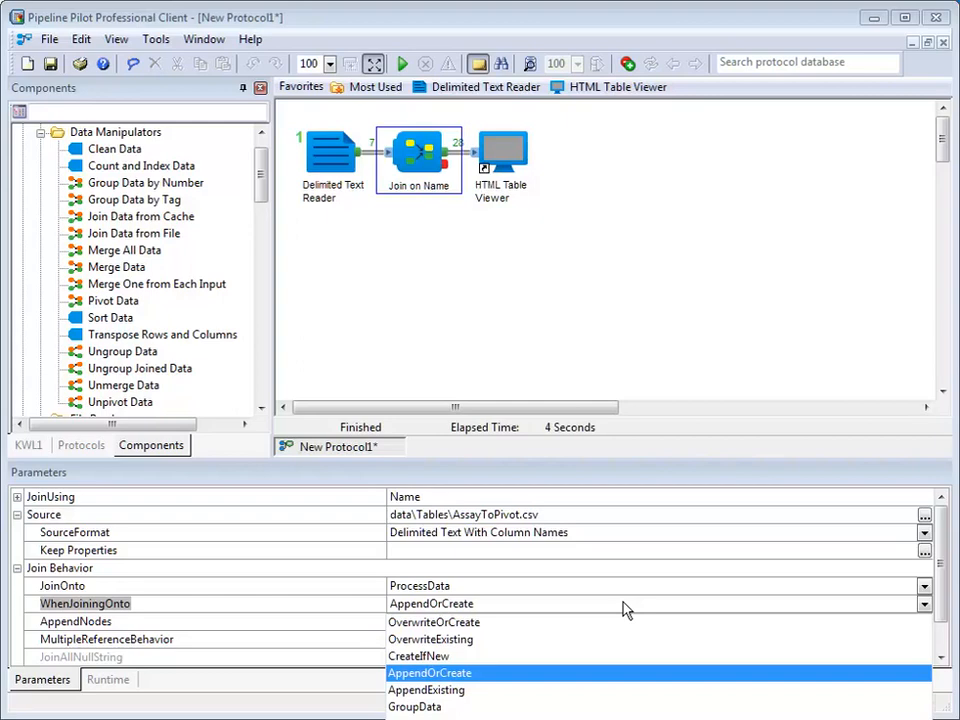
left_click(626, 609)
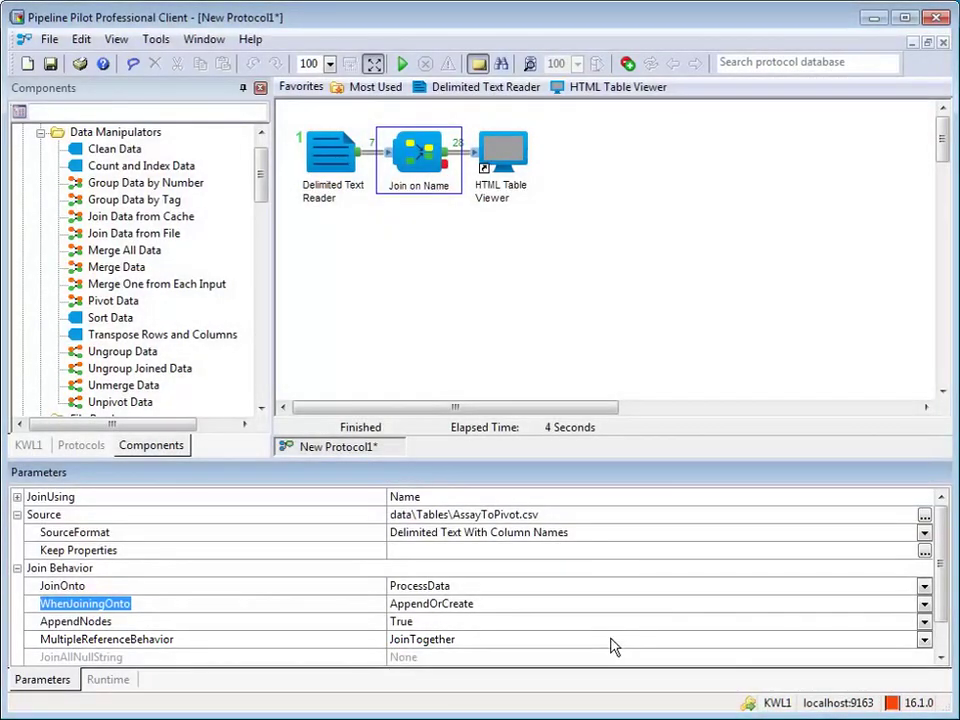
left_click(613, 643)
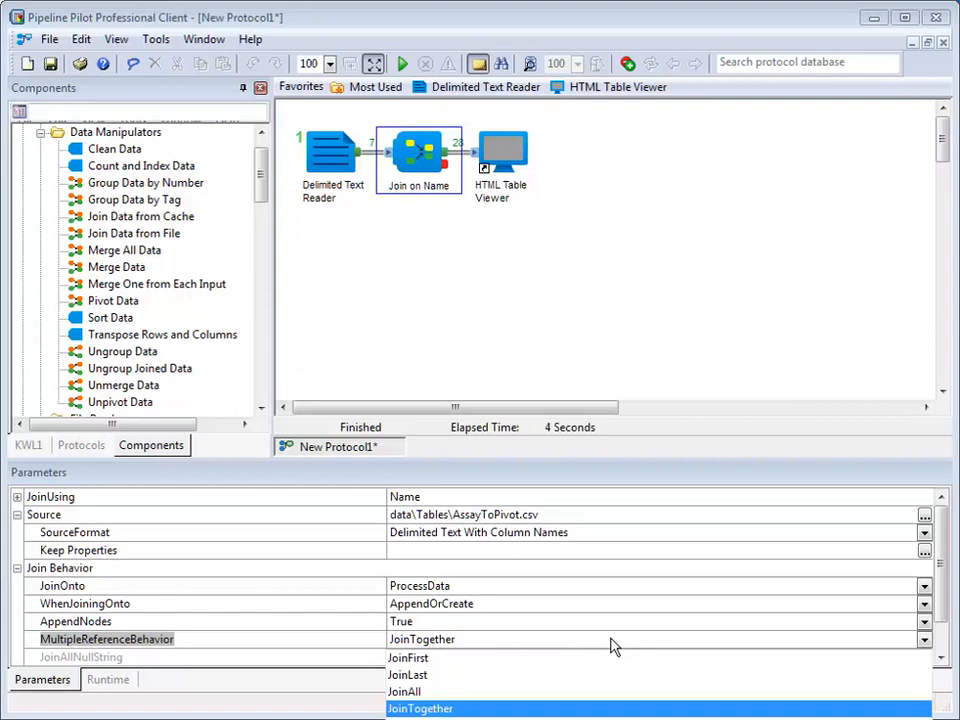
left_click(614, 646)
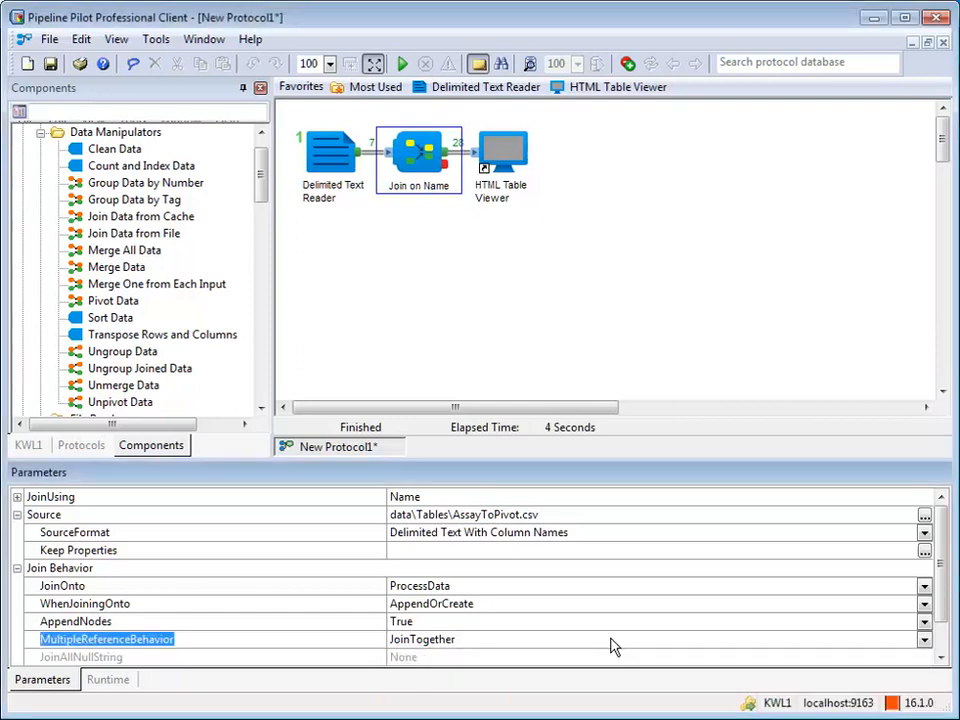